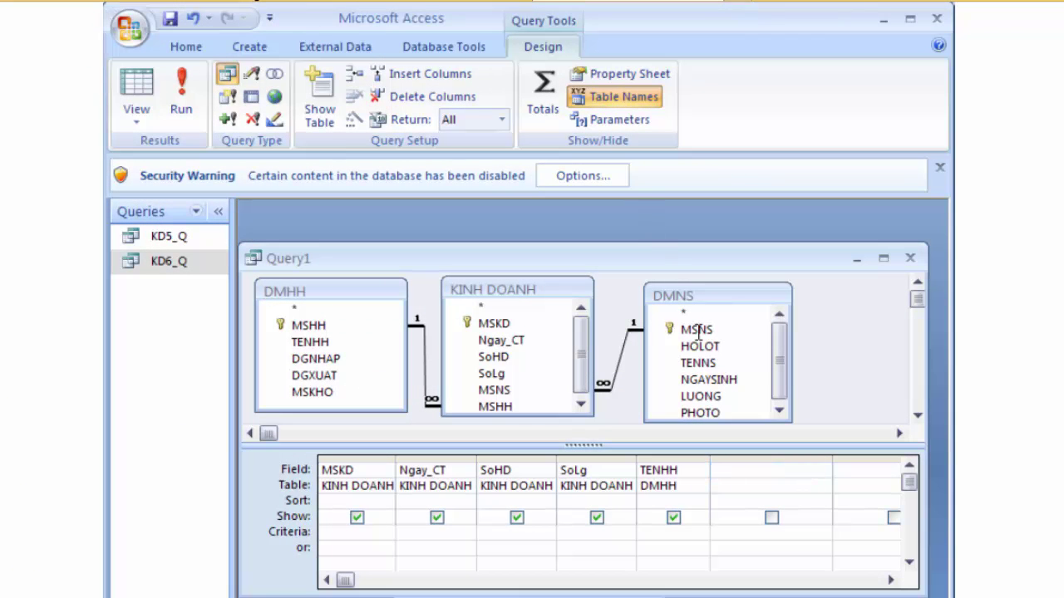
Add the shown calculated field TenNhanSu: [HOLOT]+" "+[TENNS] after TENHH in Query1 and switch to Datasheet View
{"action": "left_click", "coordinate": [716, 471]}
{"action": "type", "text": "TenNhanSu:"}
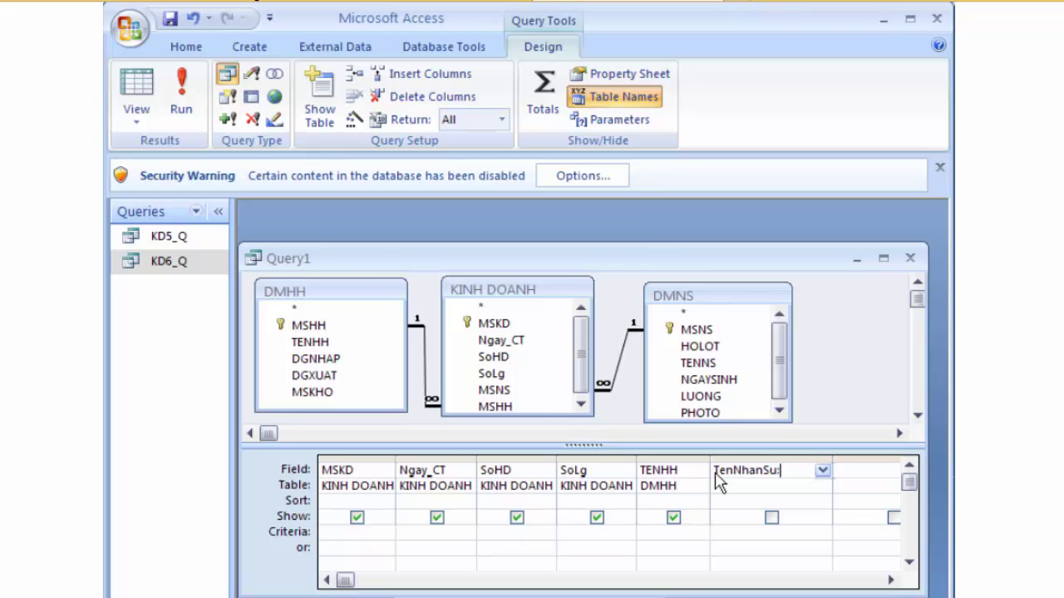
{"action": "type", "text": "[HOLOT]+\" \" +[t"}
{"action": "key", "text": "BackSpace"}
{"action": "type", "text": "TE"}
{"action": "key", "text": "BackSpace"}
{"action": "type", "text": "ENNS]"}
{"action": "key", "text": "Down"}
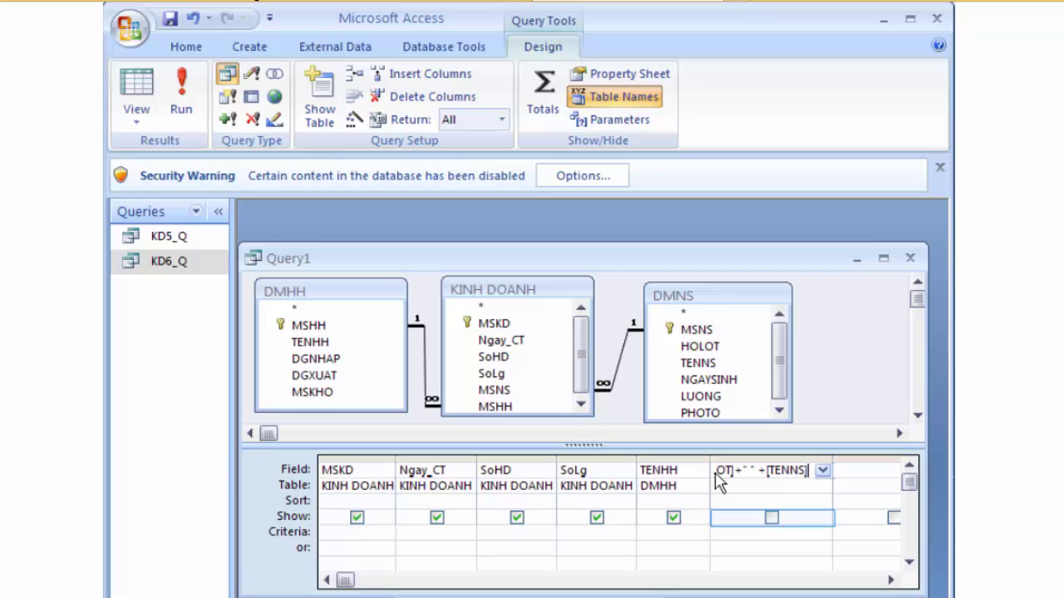
{"action": "left_click", "coordinate": [771, 517]}
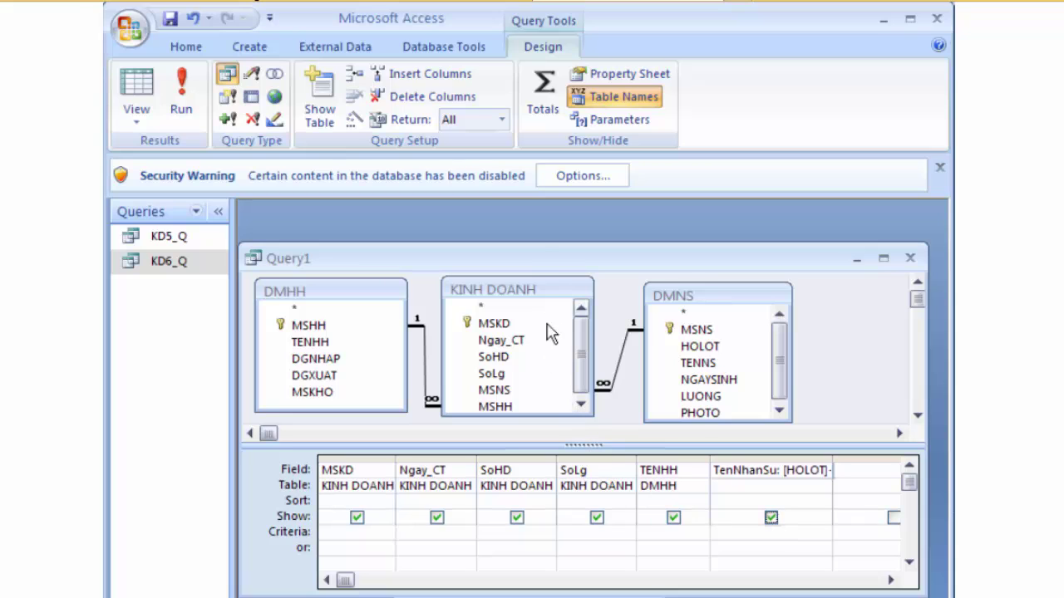
{"action": "right_click", "coordinate": [544, 261]}
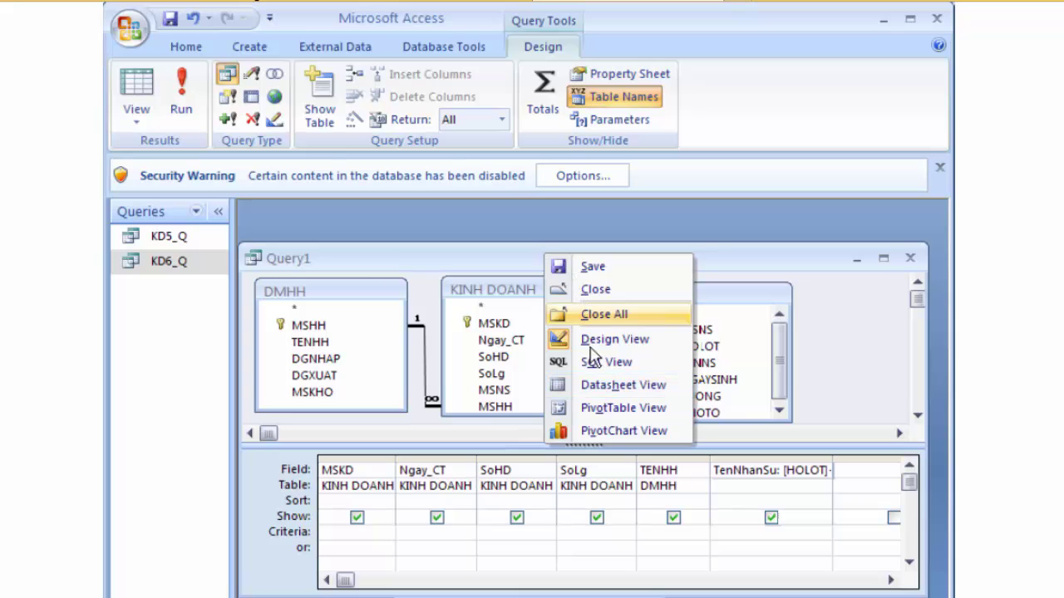
{"action": "left_click", "coordinate": [594, 387]}
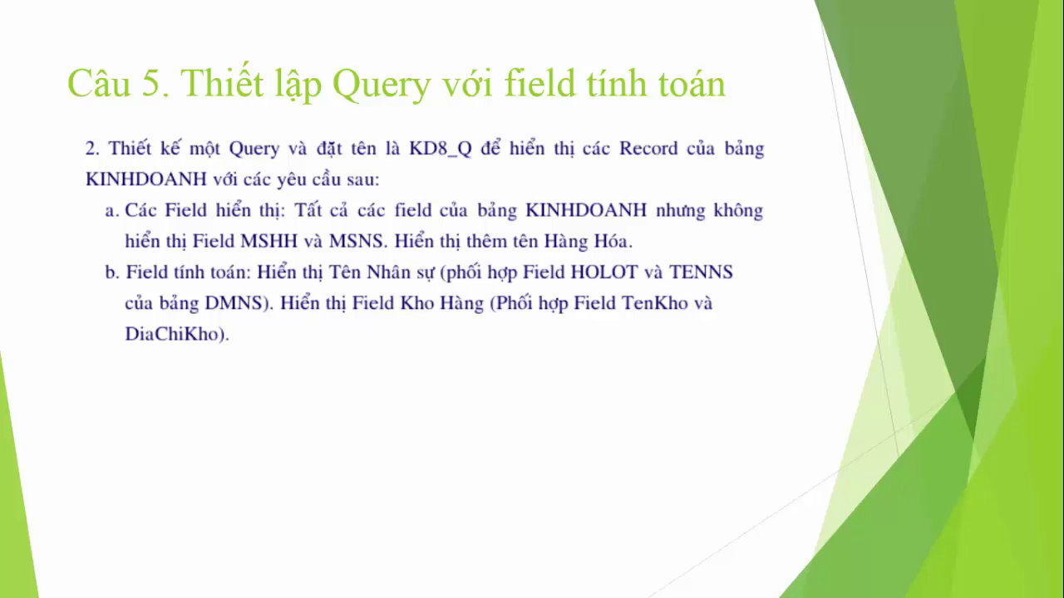
{"action": "key", "text": "Right"}
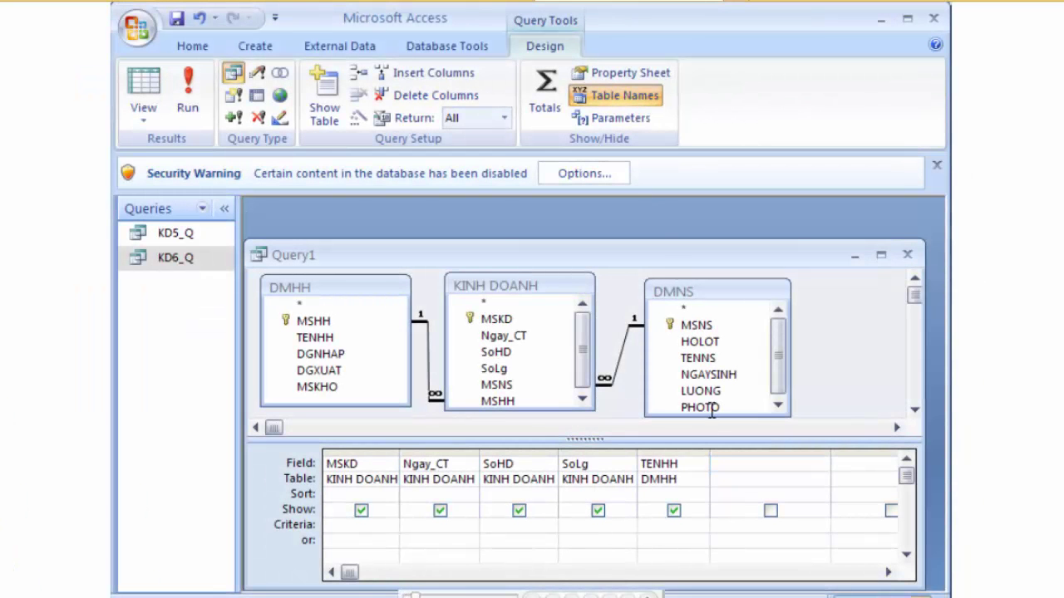
In the first empty column of Query1, enter TenNhanSu: [HOLOT]+" "+[TENNS], enable its display and view the query as a datasheet
{"action": "left_click", "coordinate": [715, 466]}
{"action": "type", "text": "TenN"}
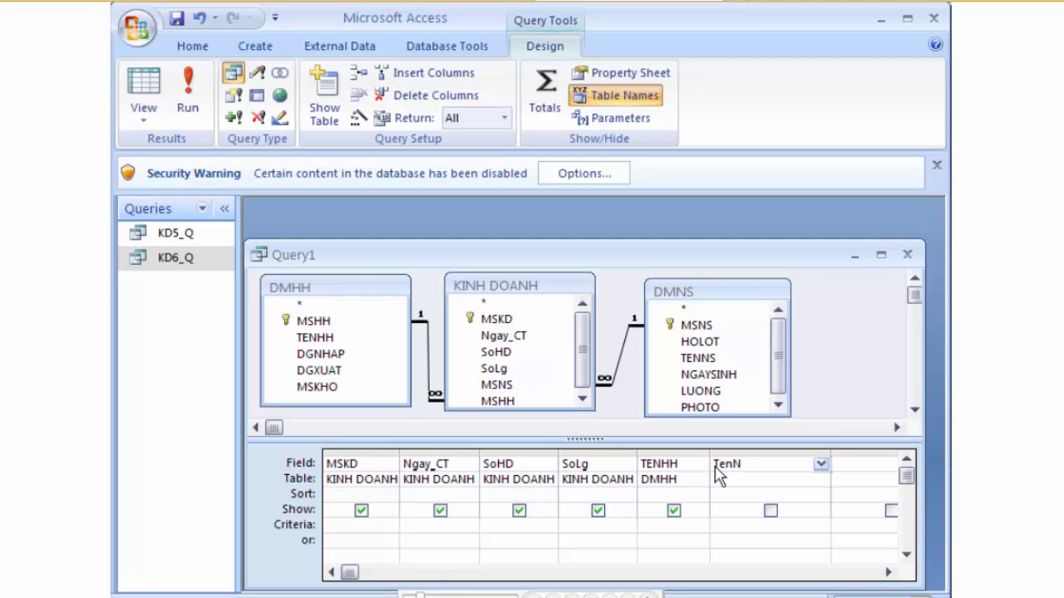
{"action": "type", "text": "hanSu:[HOL"}
{"action": "type", "text": "OT]+"}
{"action": "type", "text": "\" \"+"}
{"action": "type", "text": "[ten"}
{"action": "key", "text": "BackSpace"}
{"action": "key", "text": "BackSpace"}
{"action": "key", "text": "BackSpace"}
{"action": "type", "text": "Ten"}
{"action": "key", "text": "BackSpace"}
{"action": "key", "text": "BackSpace"}
{"action": "type", "text": "ENNS]"}
{"action": "key", "text": "Return"}
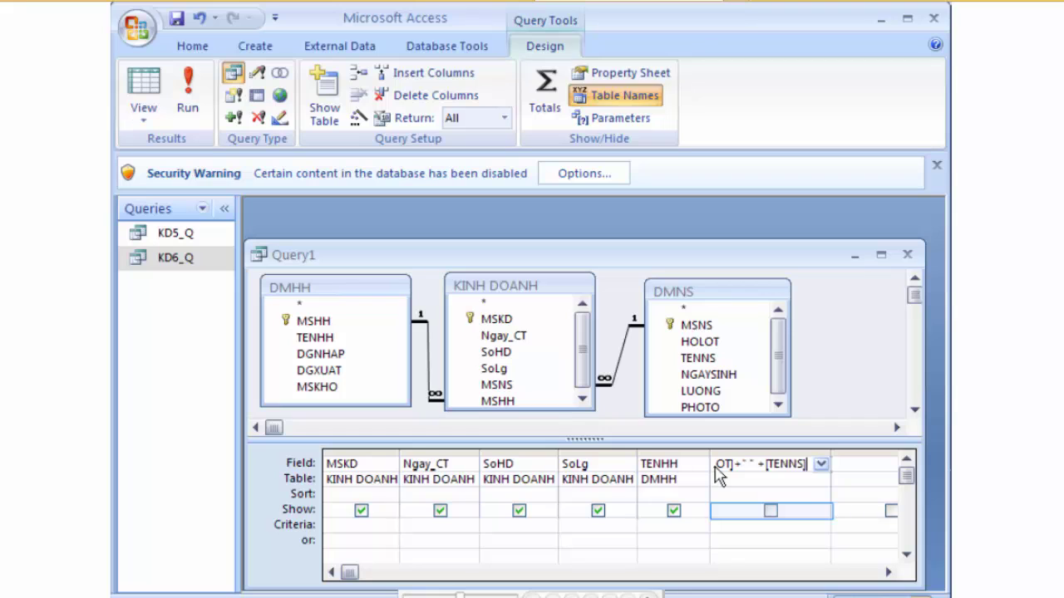
{"action": "left_click", "coordinate": [771, 510]}
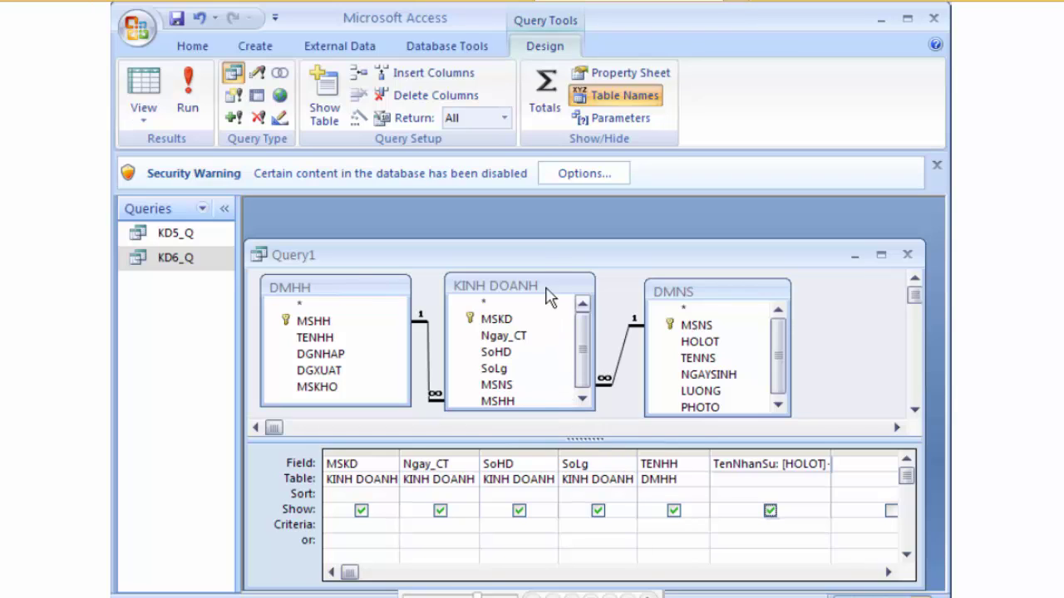
{"action": "right_click", "coordinate": [547, 256]}
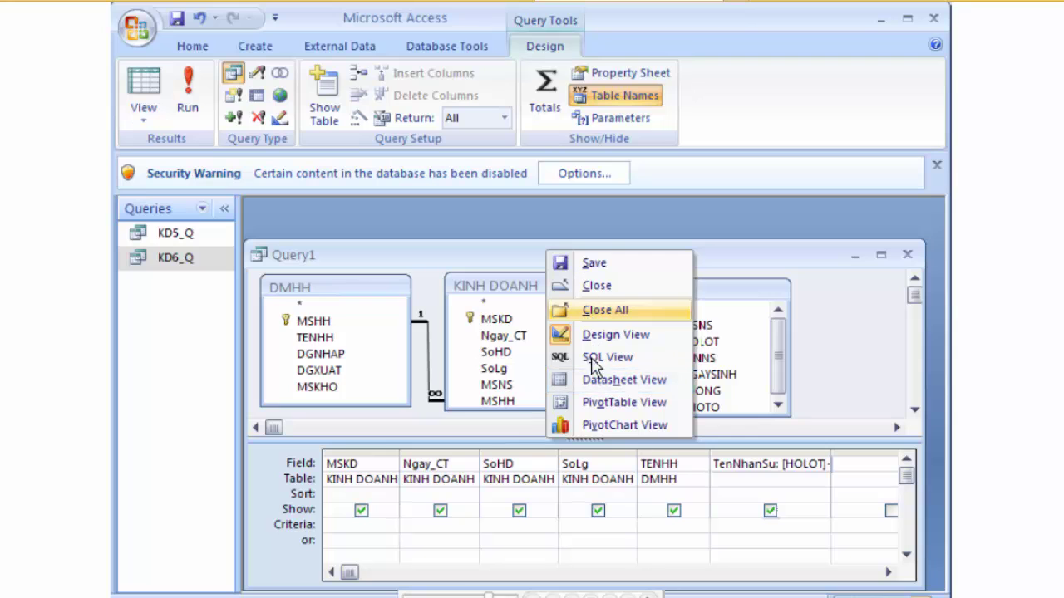
{"action": "left_click", "coordinate": [596, 384]}
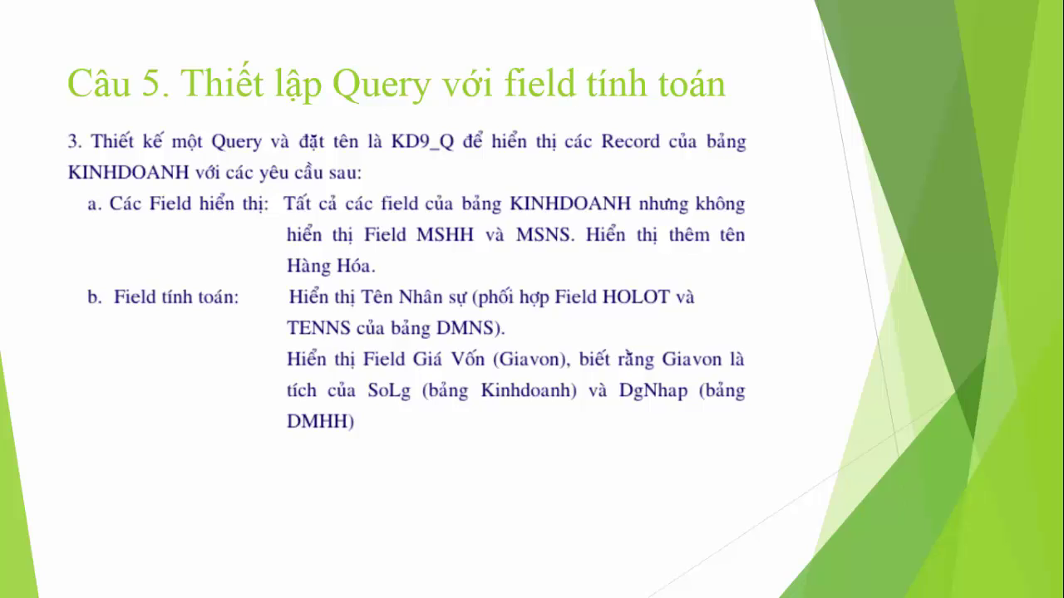
{"action": "key", "text": "Right"}
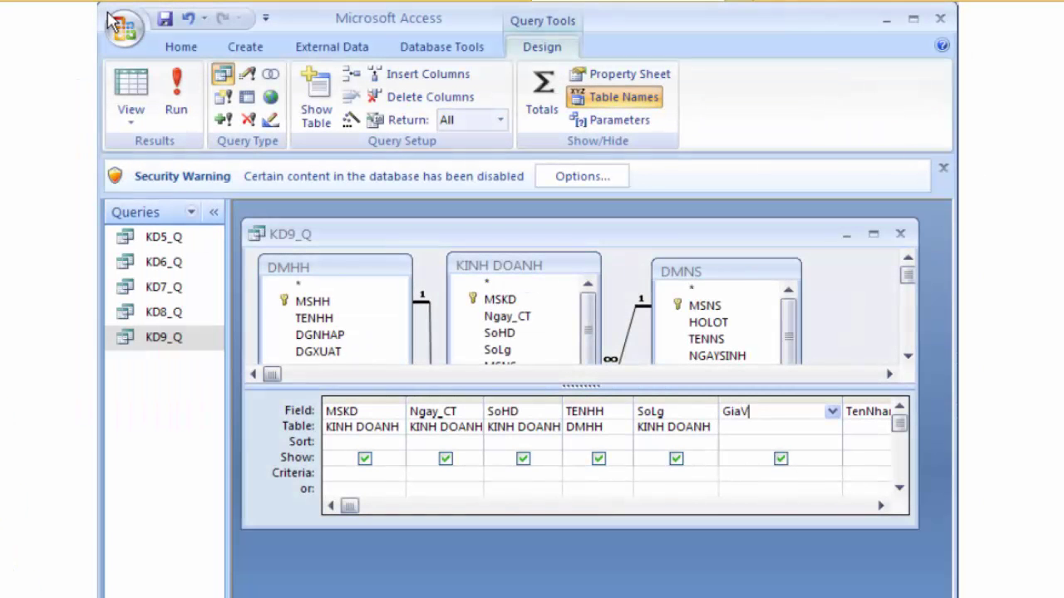
Complete the calculated field GiaVon: [SoLg]*[DGNhap] in query KD9_Q and switch to Datasheet View
{"action": "type", "text": "on:"}
{"action": "type", "text": "[SoLg"}
{"action": "type", "text": "]*[DGN"}
{"action": "type", "text": "hap]"}
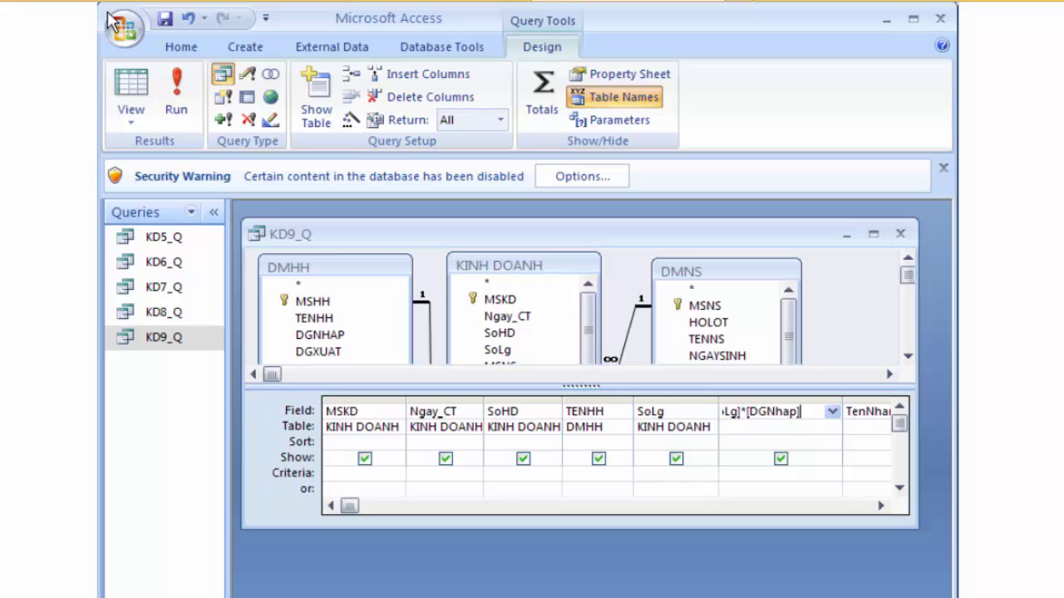
{"action": "right_click", "coordinate": [615, 243]}
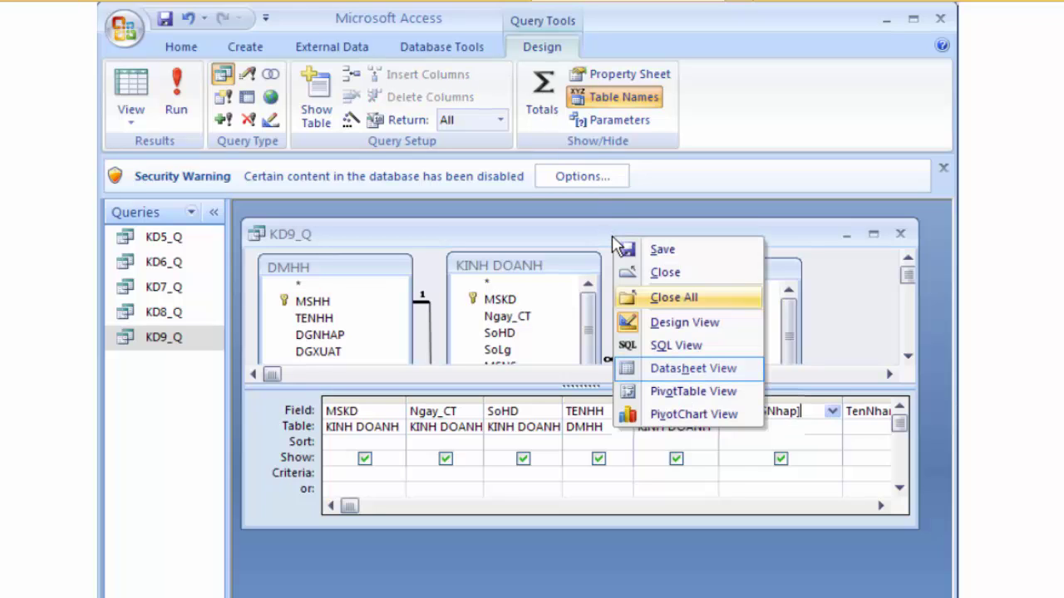
{"action": "left_click", "coordinate": [663, 374]}
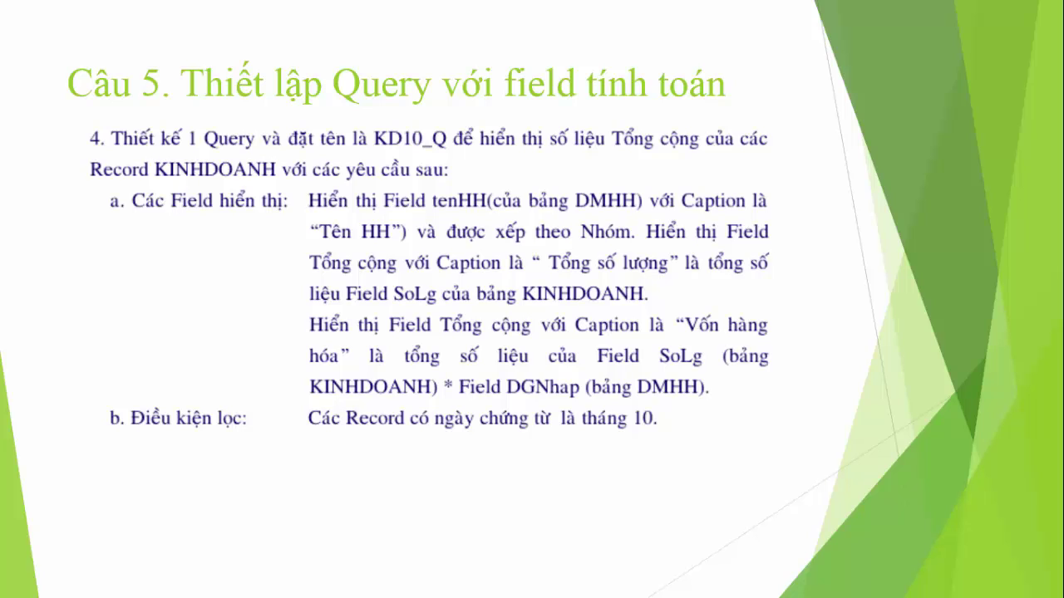
{"action": "key", "text": "Right"}
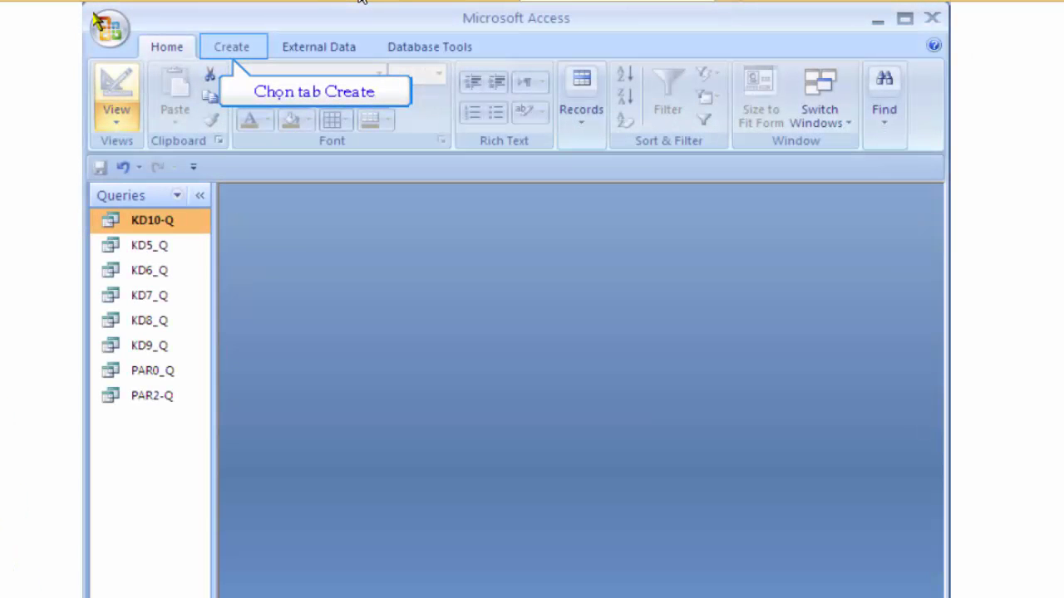
Create a new query in Design View containing the tables DMHH and KINH DOANH
{"action": "left_click", "coordinate": [233, 47]}
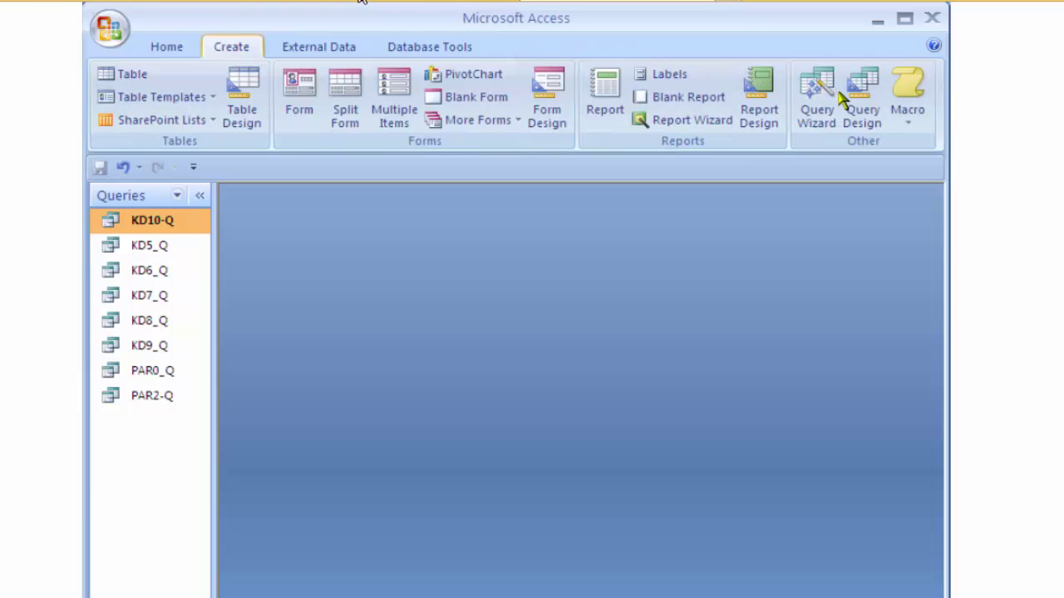
{"action": "left_click", "coordinate": [860, 111]}
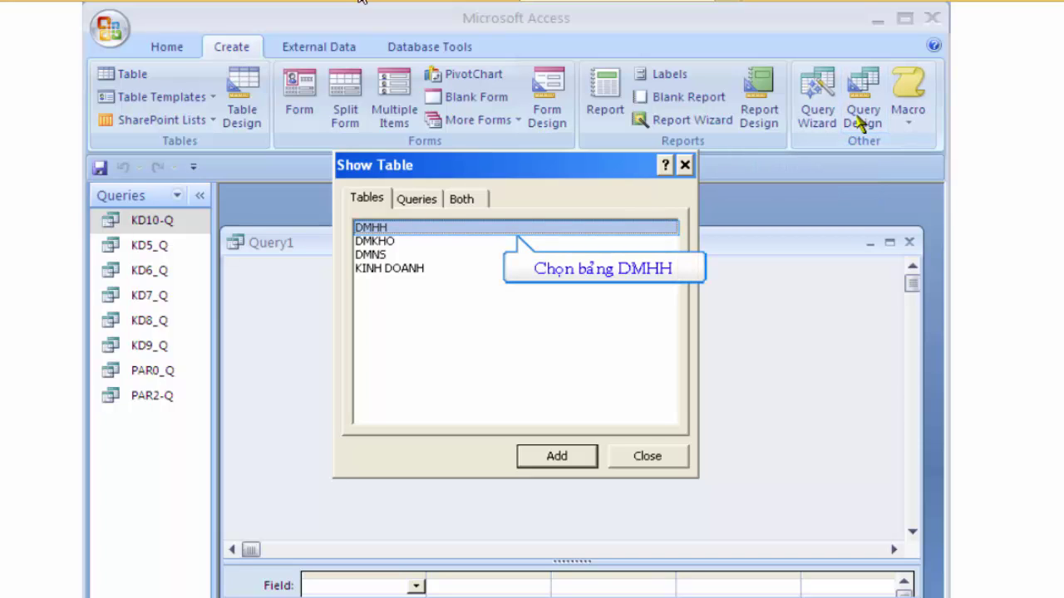
{"action": "left_click", "coordinate": [481, 230]}
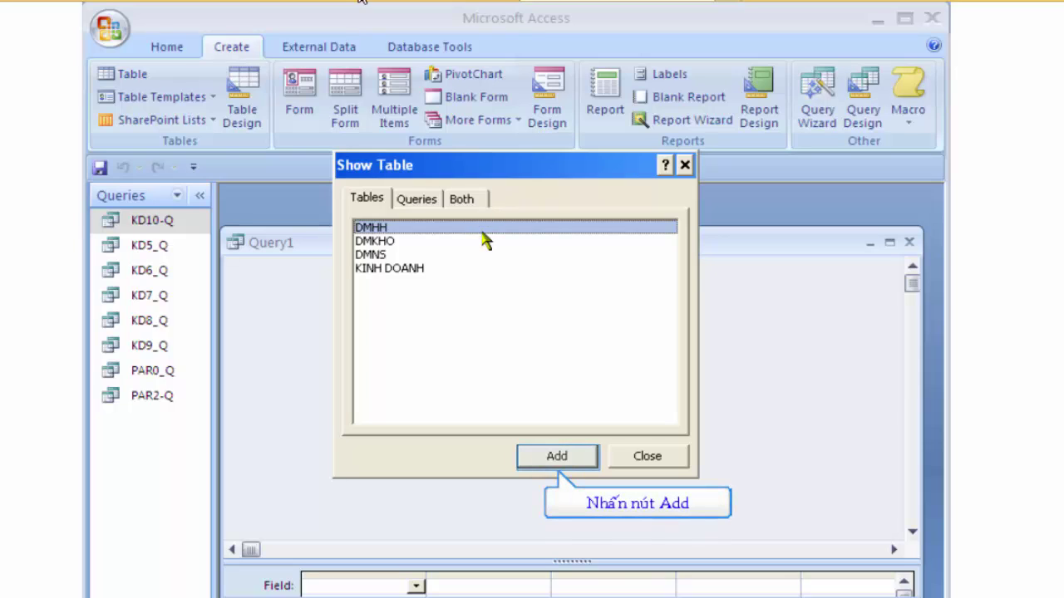
{"action": "left_click", "coordinate": [551, 459]}
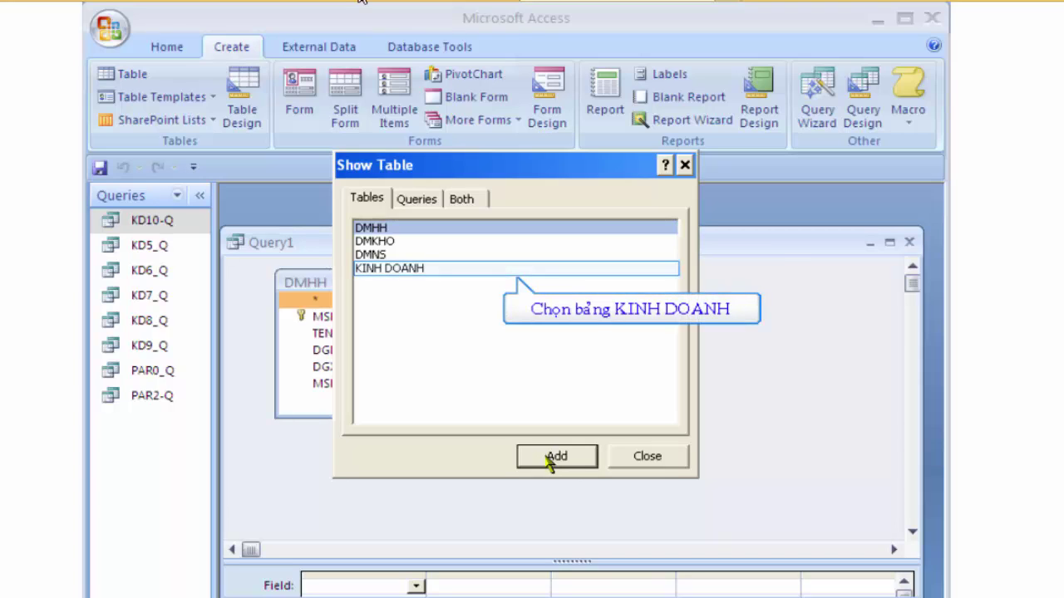
{"action": "left_click", "coordinate": [393, 275]}
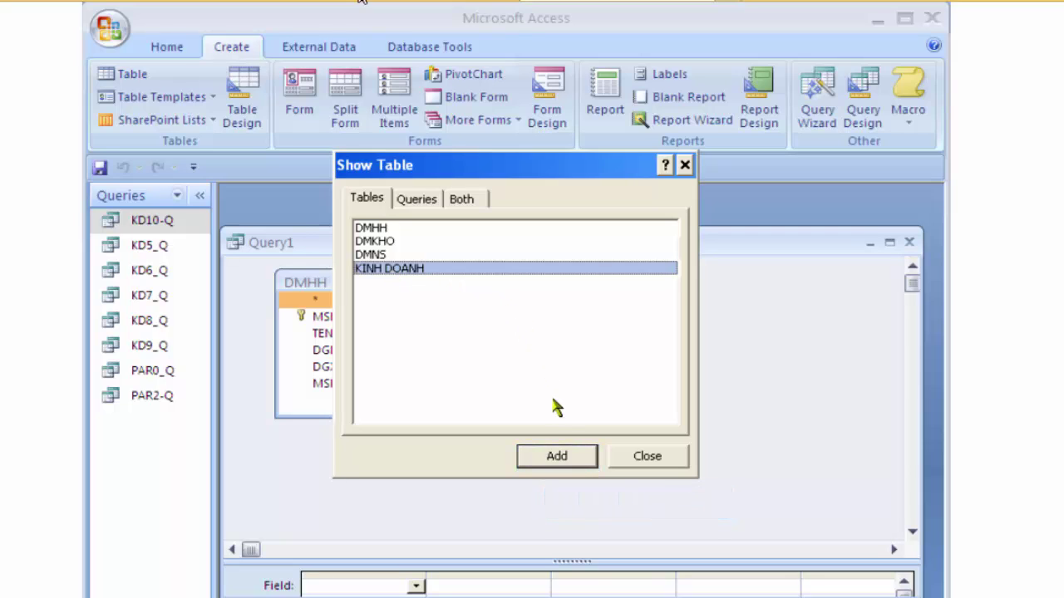
{"action": "left_click", "coordinate": [559, 458]}
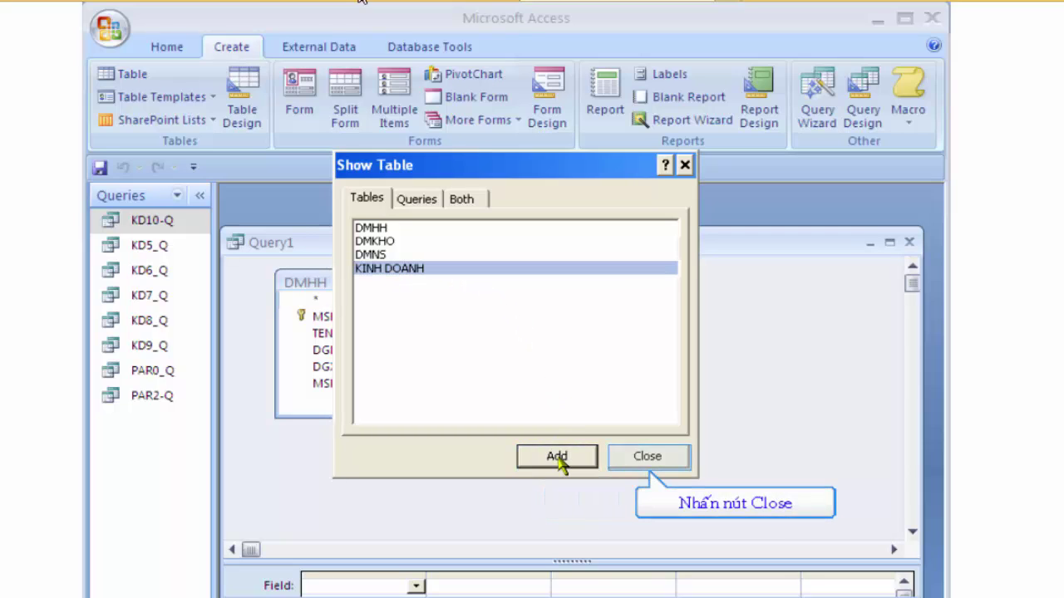
{"action": "left_click", "coordinate": [648, 458]}
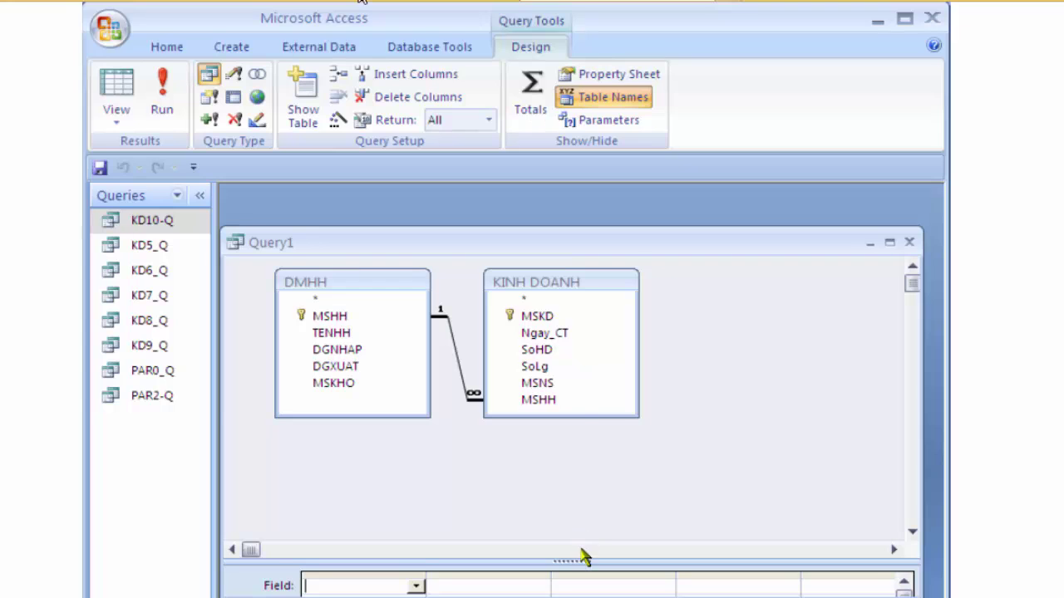
Enlarge the query's design grid, then raise and heighten the Query1 window so the grid rows fit
{"action": "left_click_drag", "start_coordinate": [585, 558], "coordinate": [582, 429]}
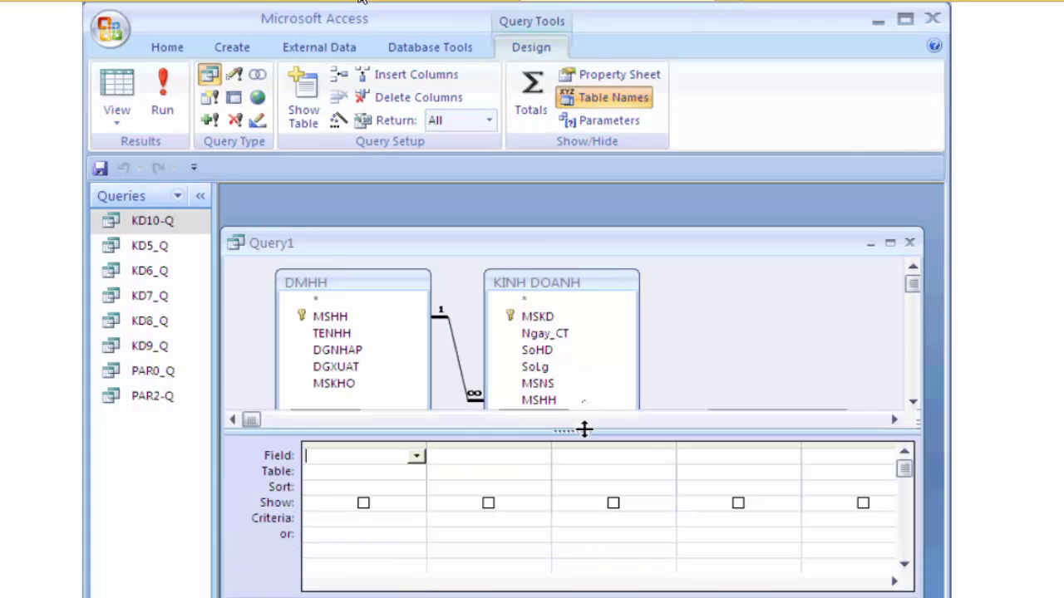
{"action": "left_click_drag", "start_coordinate": [731, 242], "coordinate": [728, 205]}
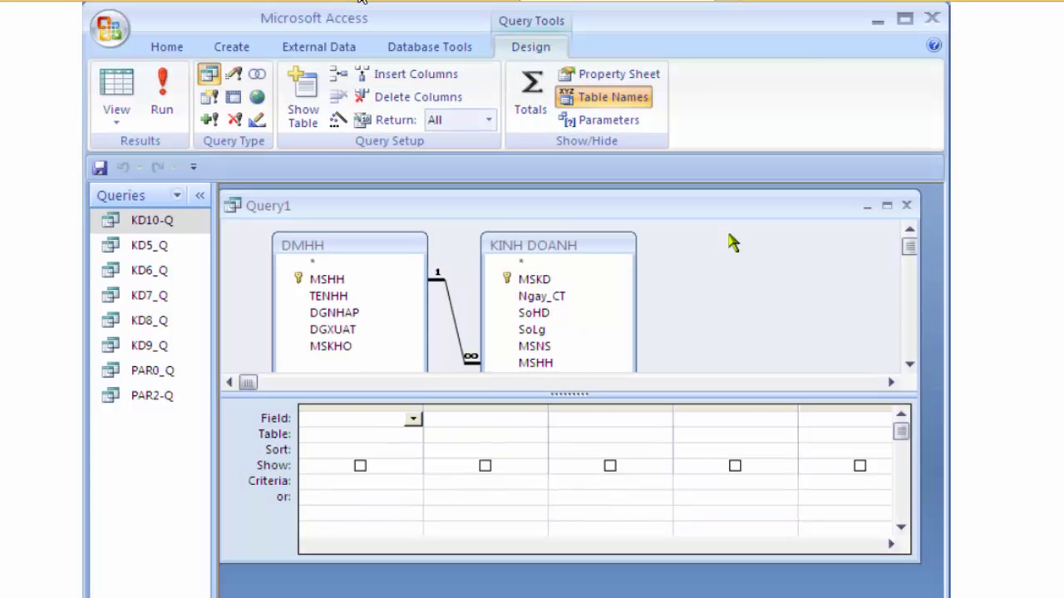
{"action": "left_click_drag", "start_coordinate": [545, 563], "coordinate": [542, 576]}
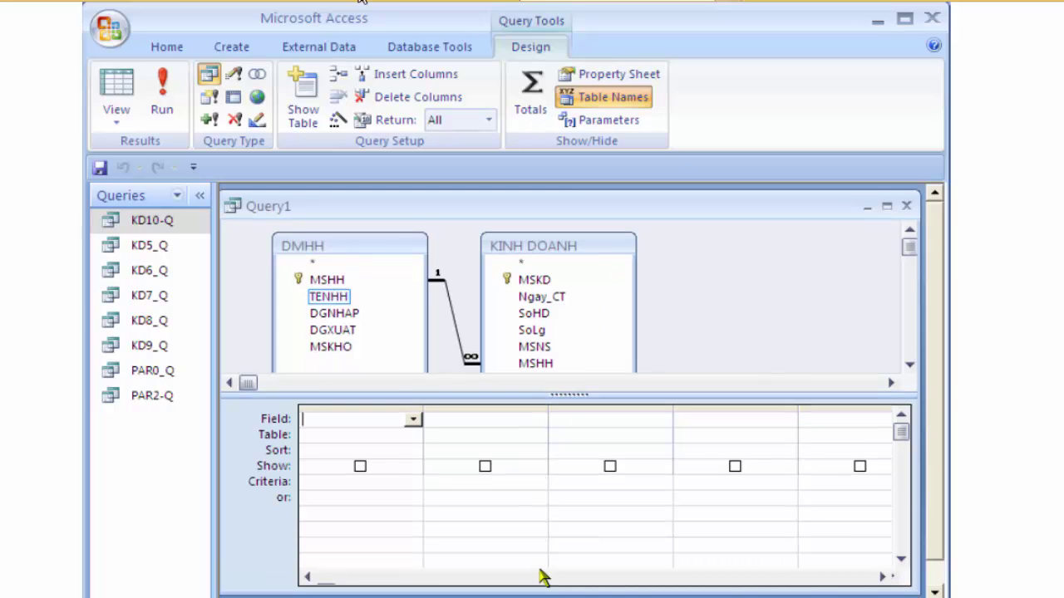
Add the TENHH field from DMHH and a second column defined as Tong so luong: SoLg to the query
{"action": "double_click", "coordinate": [349, 303]}
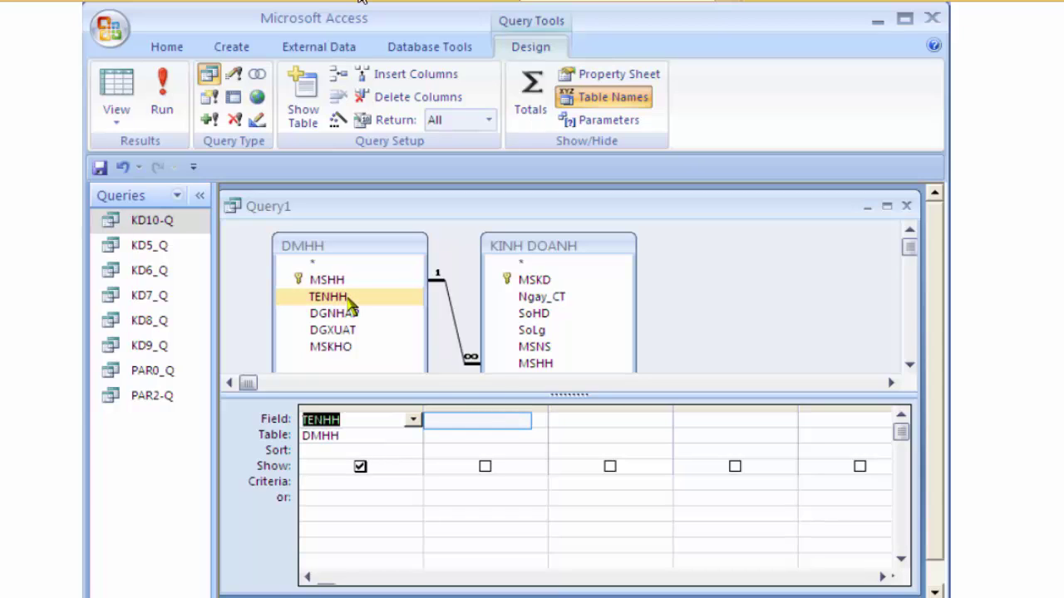
{"action": "type", "text": "T"}
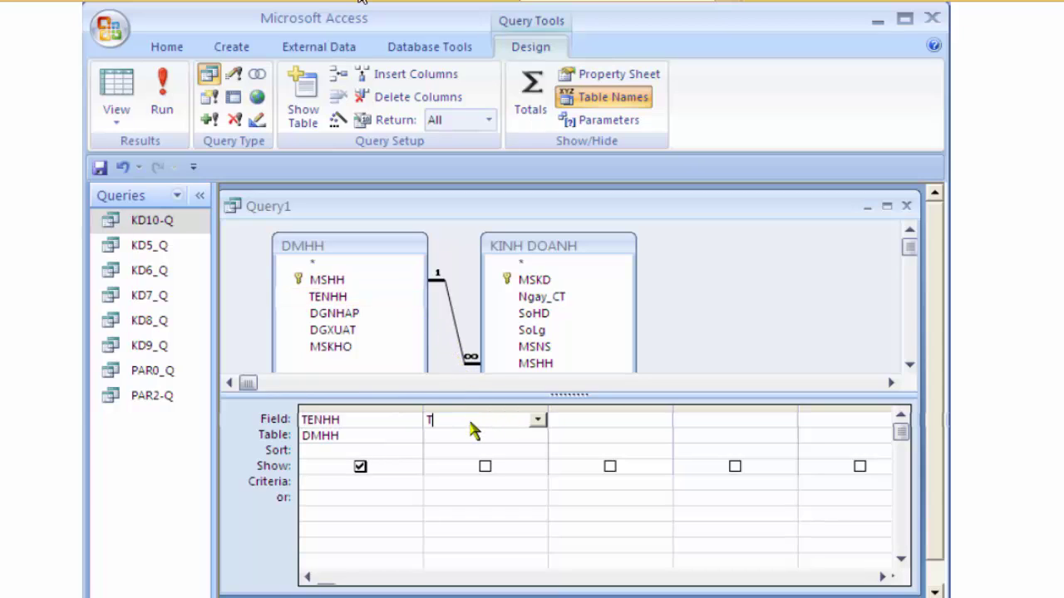
{"action": "type", "text": "ong so"}
{"action": "type", "text": " luong: "}
{"action": "type", "text": "SoLg"}
{"action": "key", "text": "Tab"}
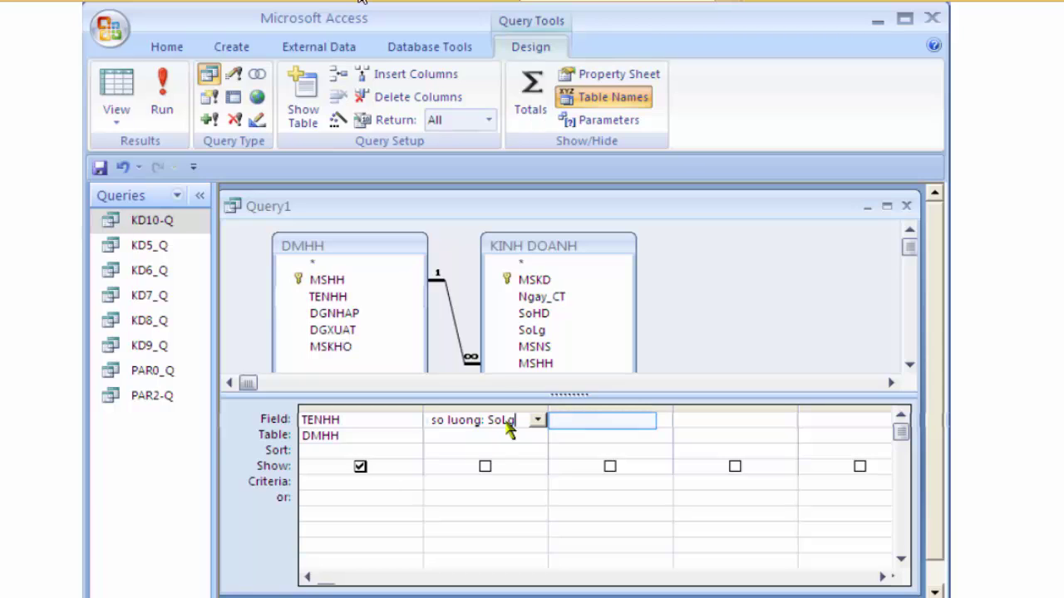
Enter the calculated field Von Hang Hoa: Sum([KINHDOANH].[SoLg]*[DMHH].[DGNHAP]) in the third query column
{"action": "left_click", "coordinate": [585, 422]}
{"action": "type", "text": "Von Hang"}
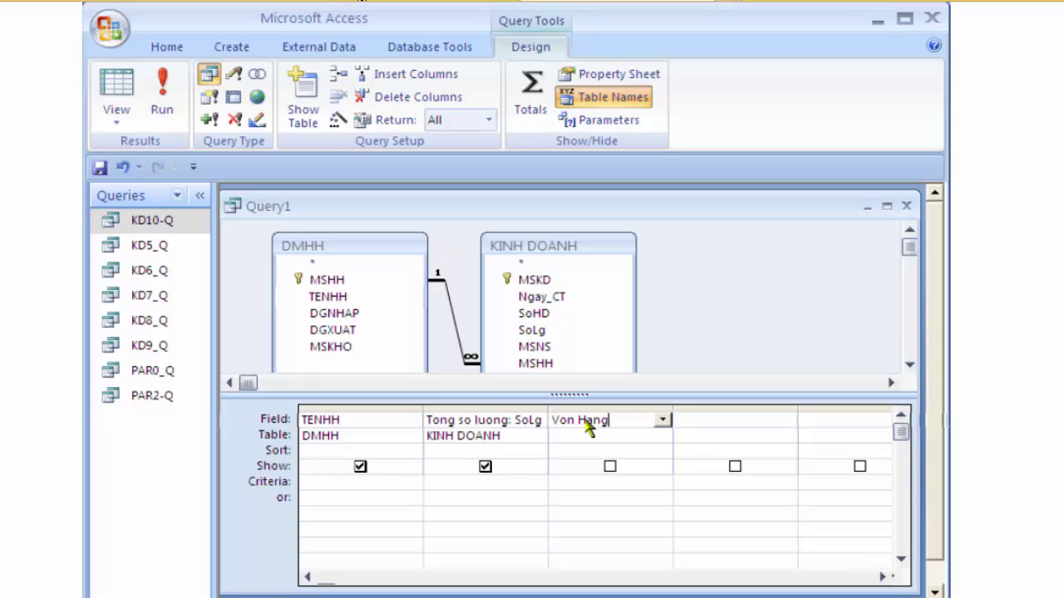
{"action": "type", "text": " Hoa: Sum([KI"}
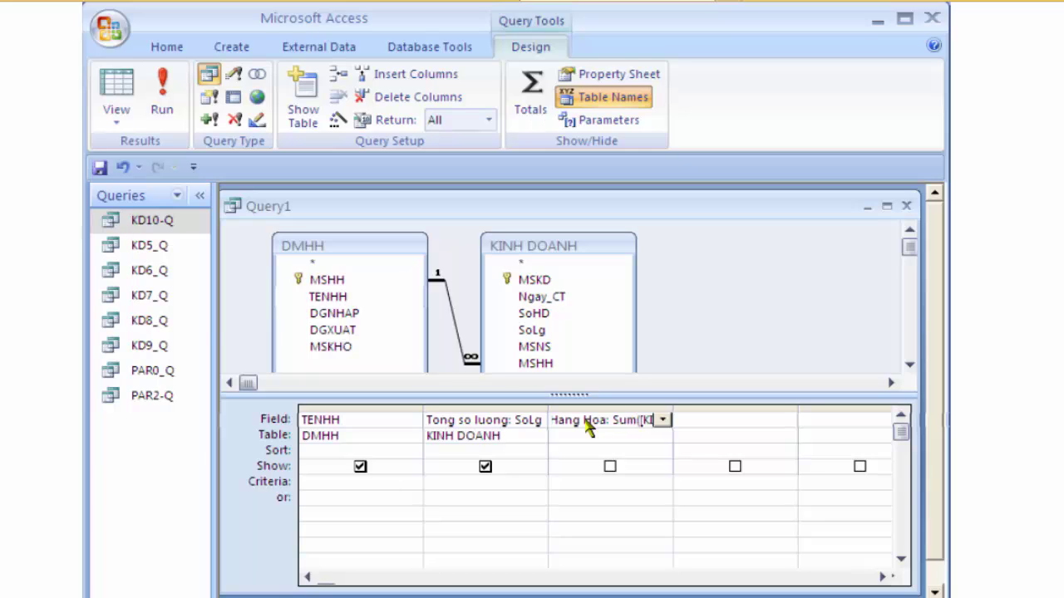
{"action": "type", "text": "NHDOANH"}
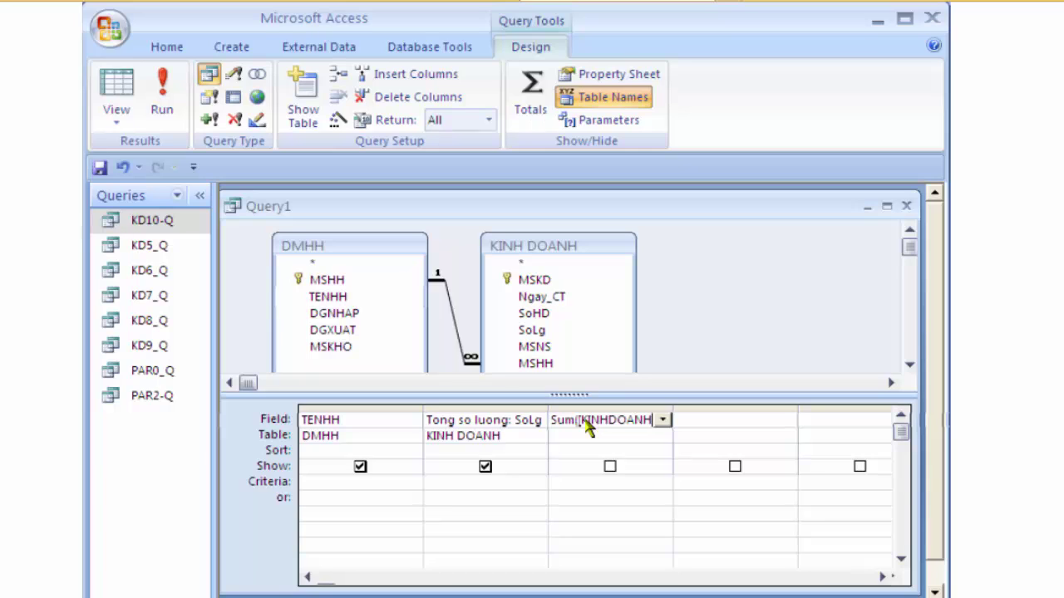
{"action": "type", "text": "].[SoLg]"}
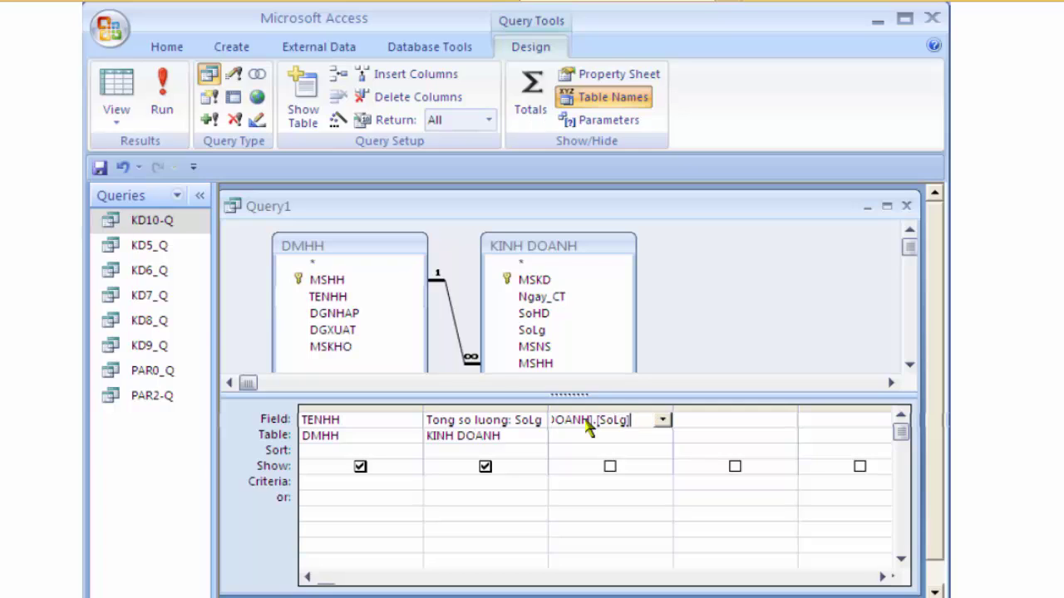
{"action": "type", "text": "*[DMHH"}
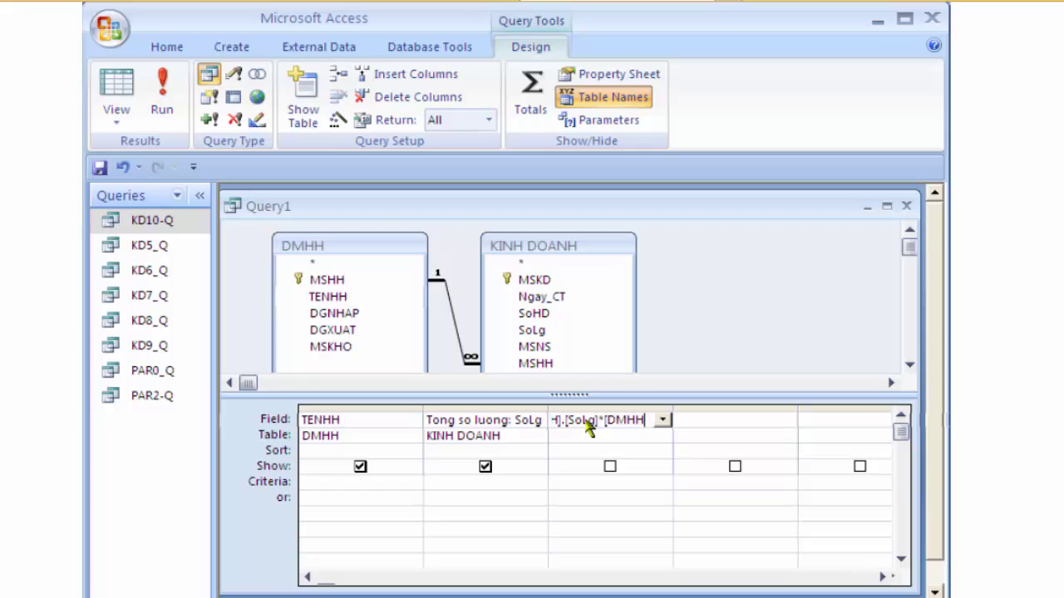
{"action": "type", "text": "].[DGNHAP])"}
{"action": "key", "text": "Down"}
{"action": "key", "text": "Down"}
{"action": "key", "text": "Down"}
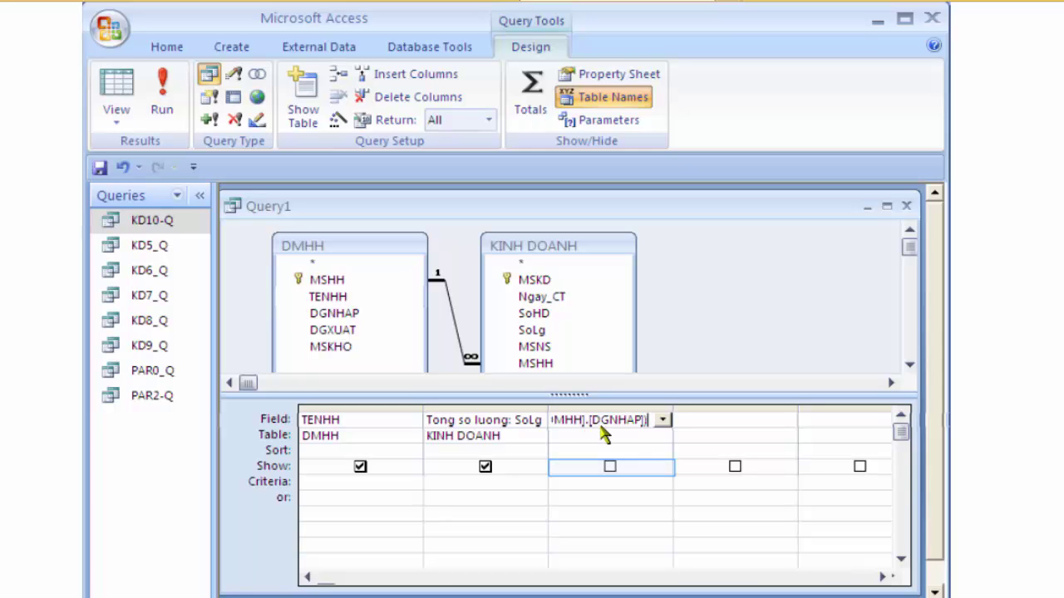
Add a fourth query column with the expression Month([Ngay_CT]) and set its criterion to 10
{"action": "left_click", "coordinate": [609, 467]}
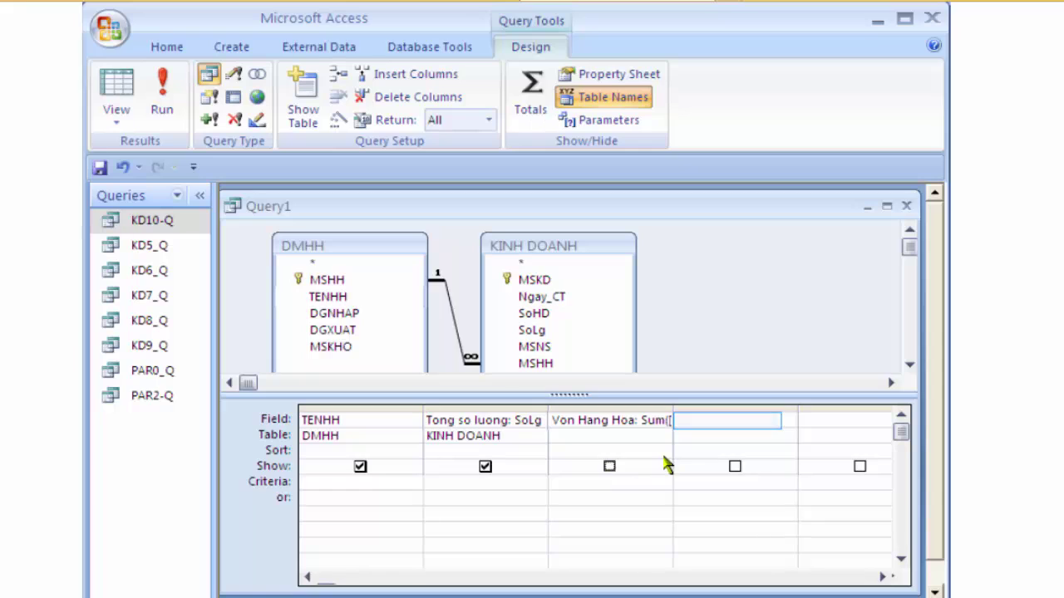
{"action": "left_click", "coordinate": [697, 424]}
{"action": "type", "text": "Mo"}
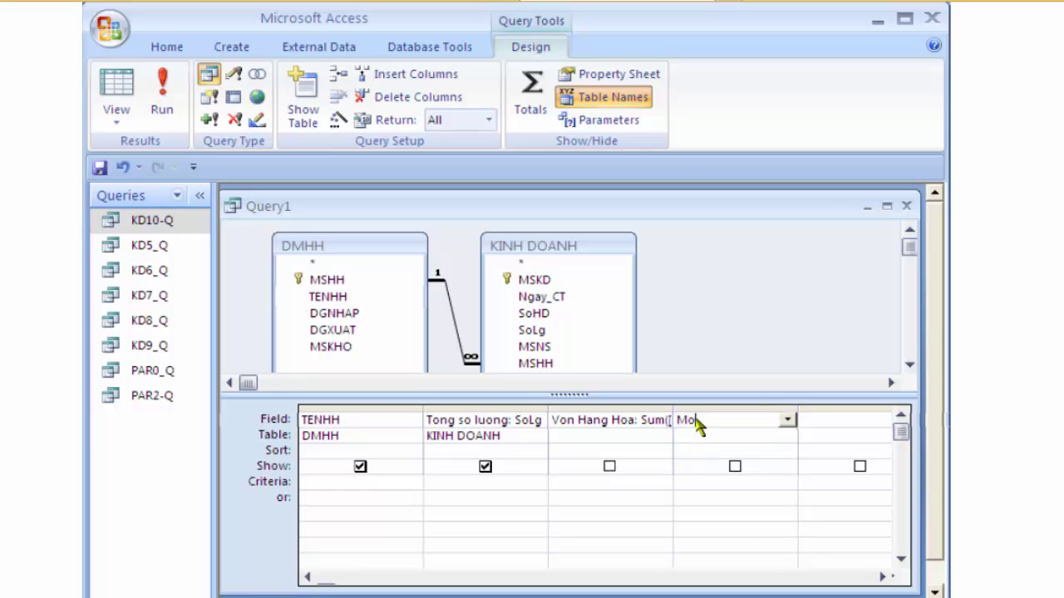
{"action": "type", "text": "nth([Ngay_CT])"}
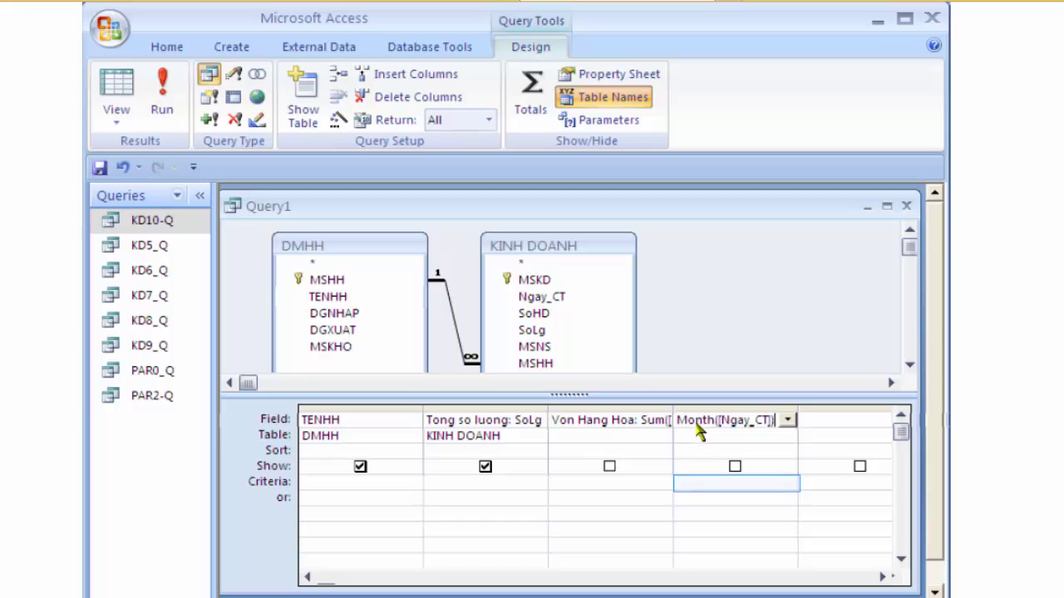
{"action": "left_click", "coordinate": [698, 489]}
{"action": "type", "text": "10"}
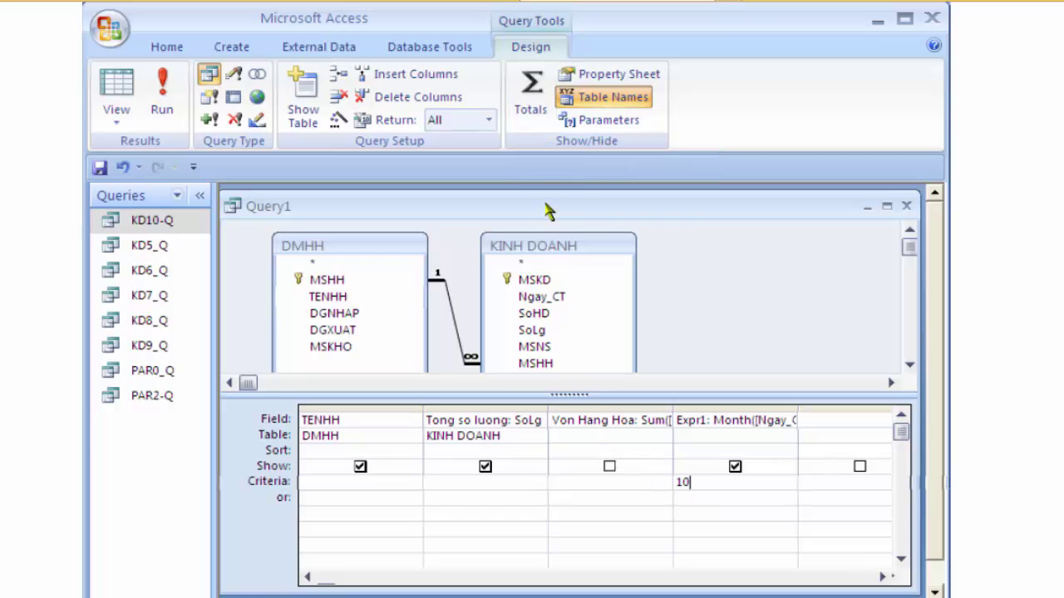
Enable totals for the query, using Sum for the Tong so luong column and Where for the month column
{"action": "left_click", "coordinate": [534, 93]}
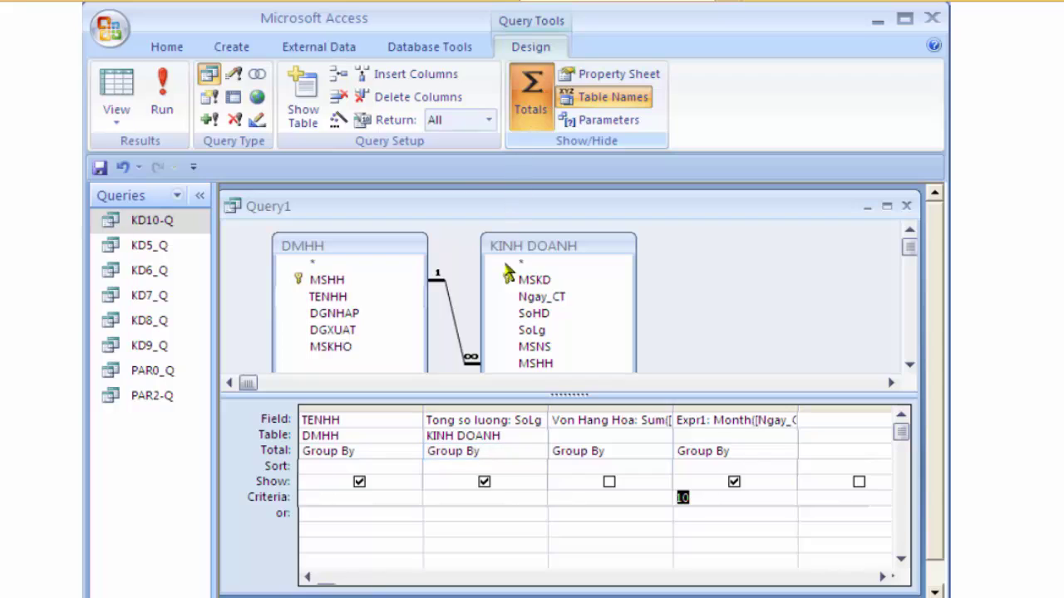
{"action": "left_click", "coordinate": [539, 451]}
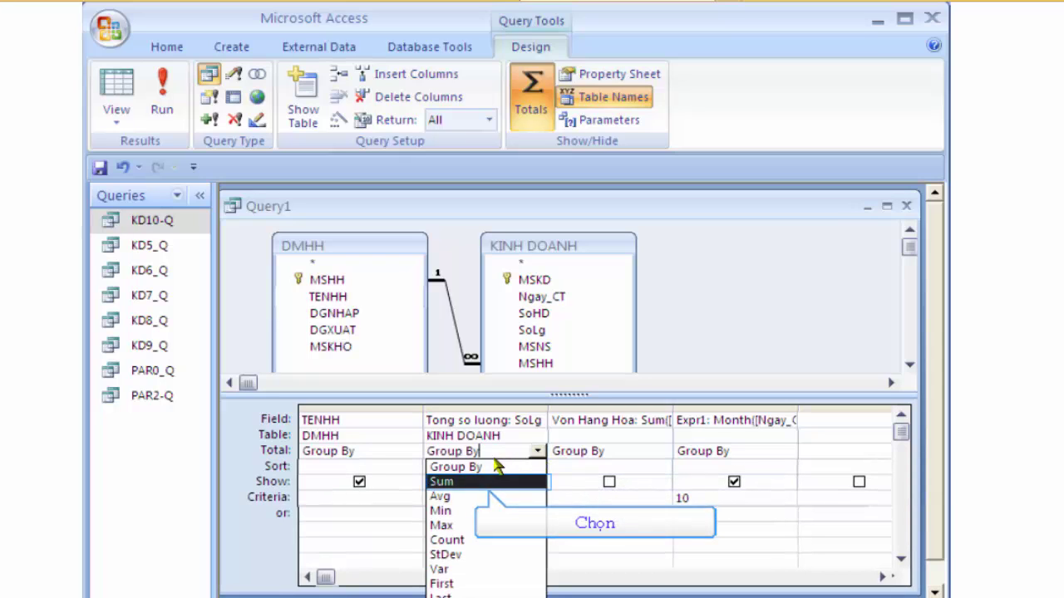
{"action": "left_click", "coordinate": [470, 483]}
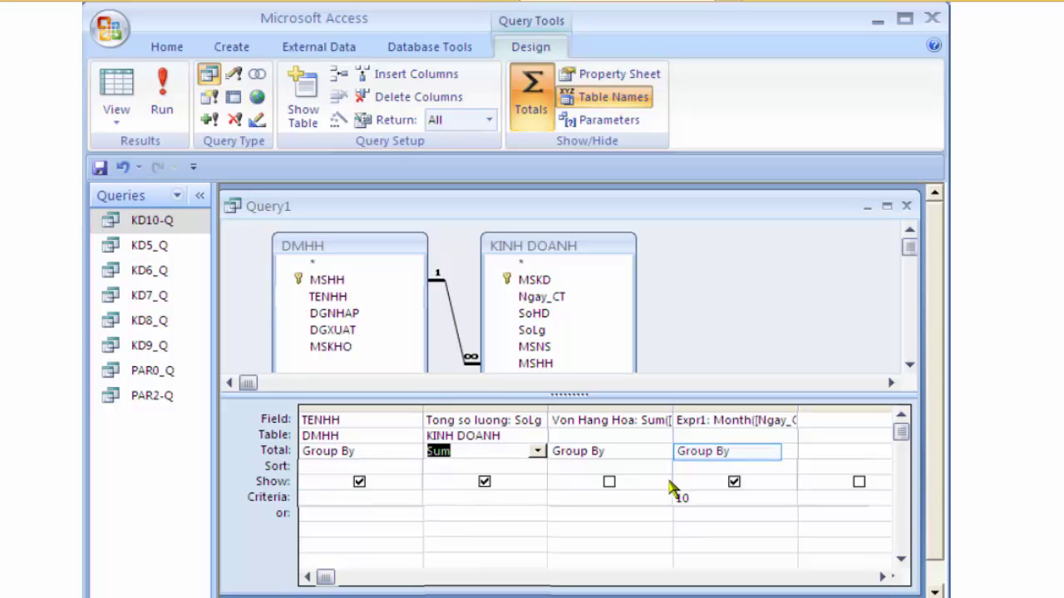
{"action": "left_click", "coordinate": [771, 455]}
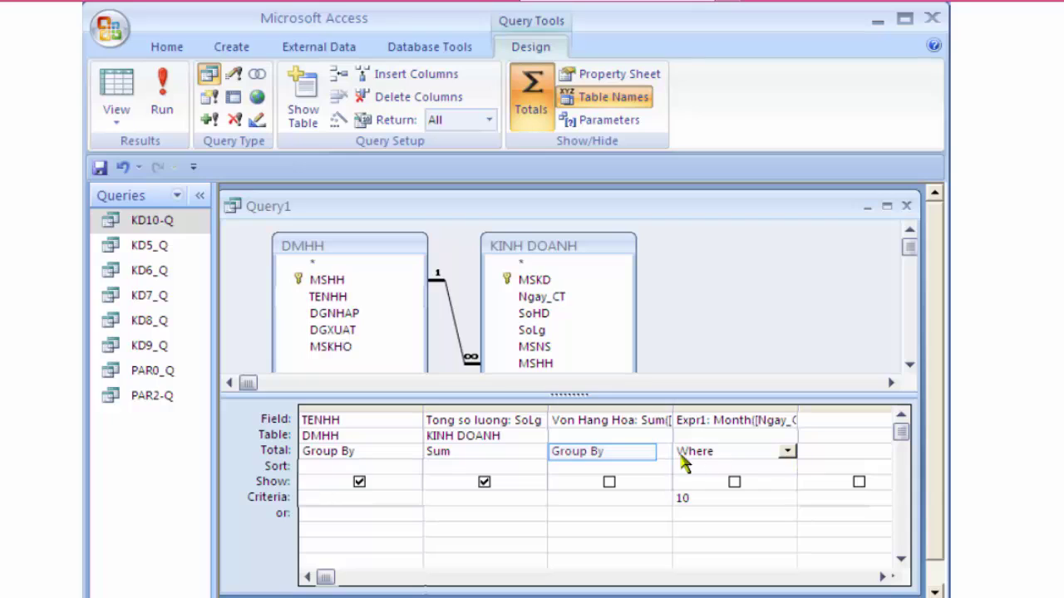
Set the Von Hang Hoa column's total to Expression and include the column in the query output
{"action": "left_click", "coordinate": [617, 456]}
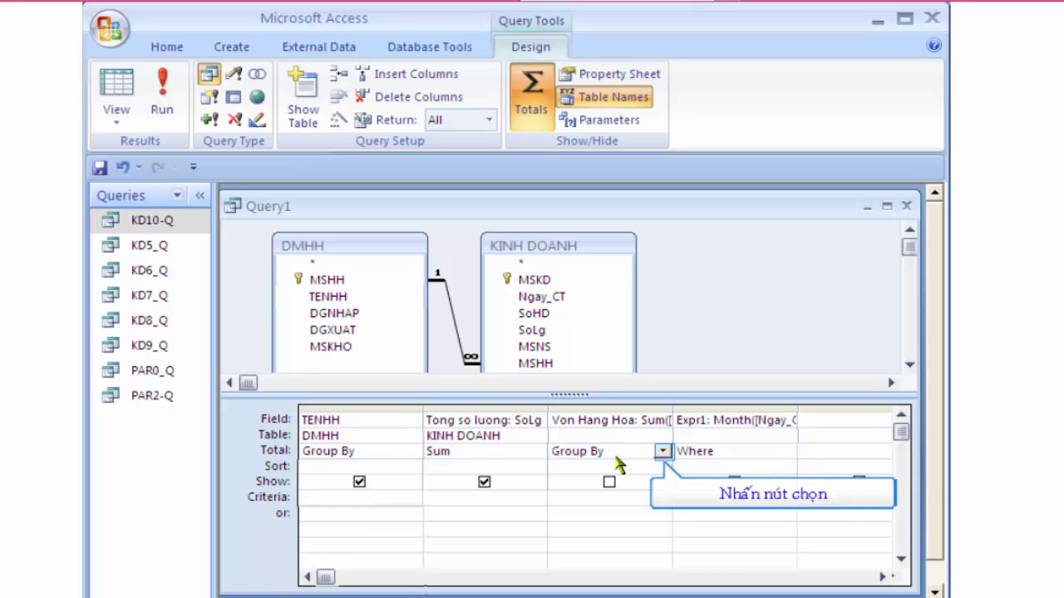
{"action": "left_click", "coordinate": [662, 452]}
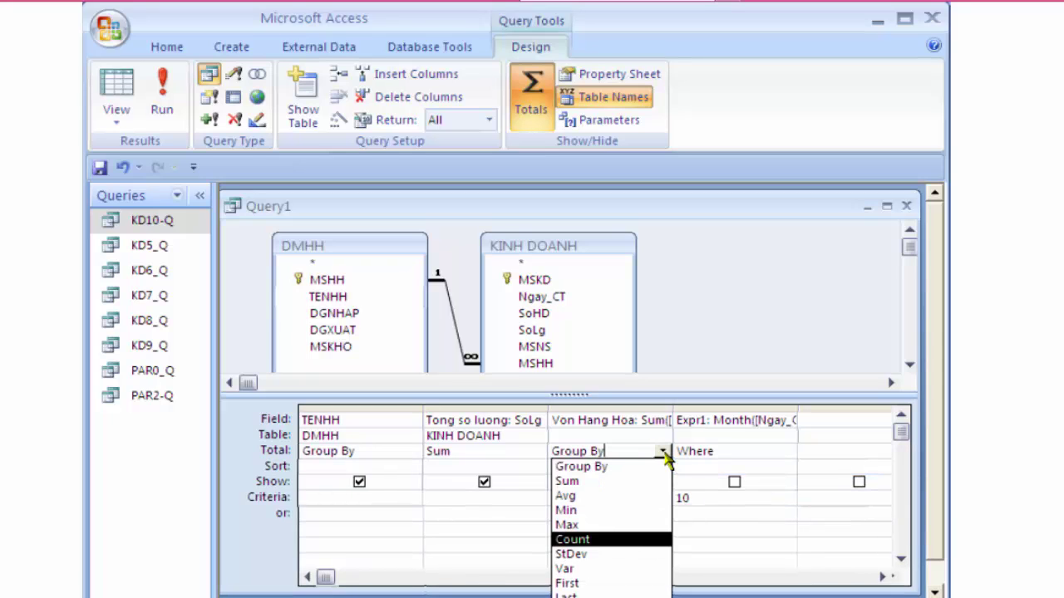
{"action": "left_click", "coordinate": [604, 597]}
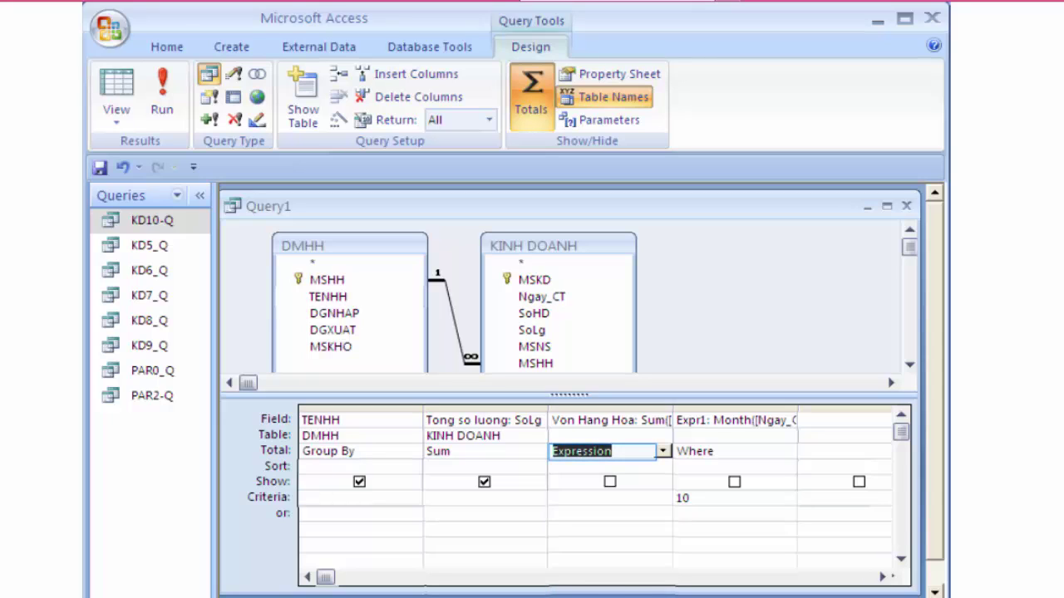
{"action": "left_click", "coordinate": [640, 454]}
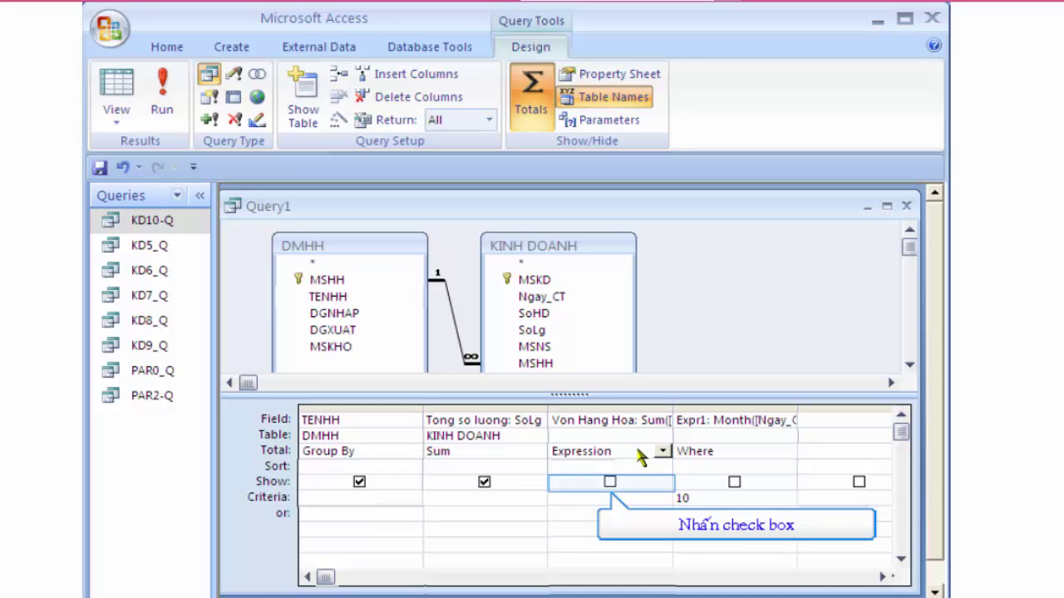
{"action": "left_click", "coordinate": [611, 483]}
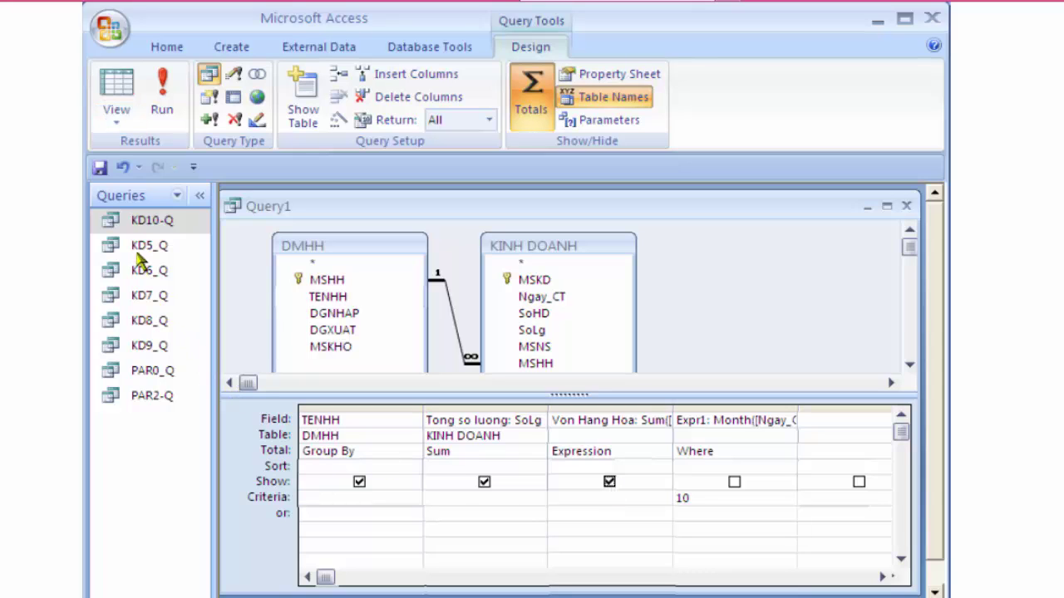
Display the totals query's results in Datasheet View
{"action": "left_click", "coordinate": [118, 123]}
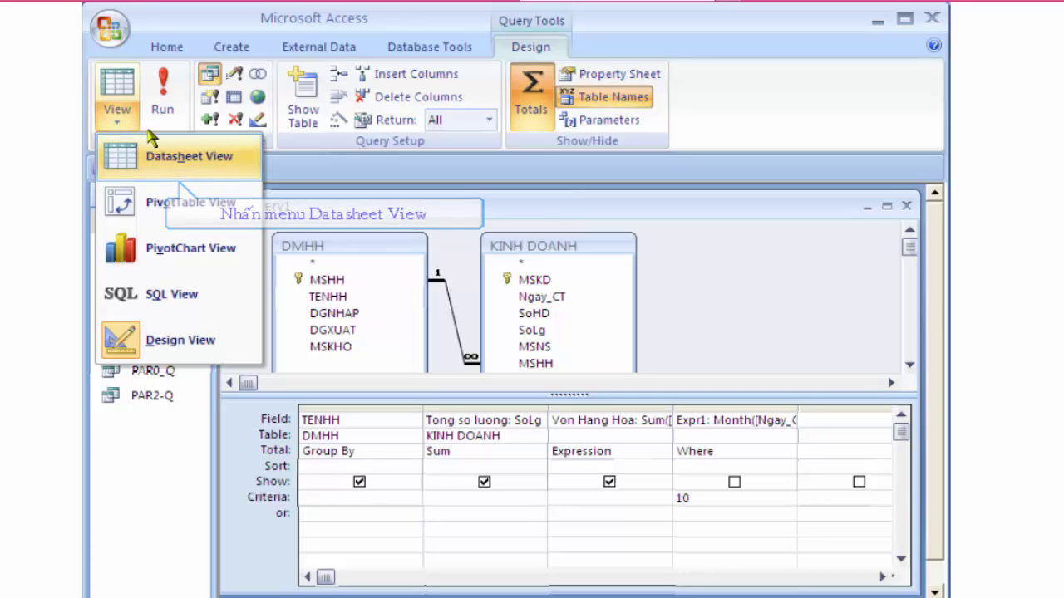
{"action": "left_click", "coordinate": [160, 158]}
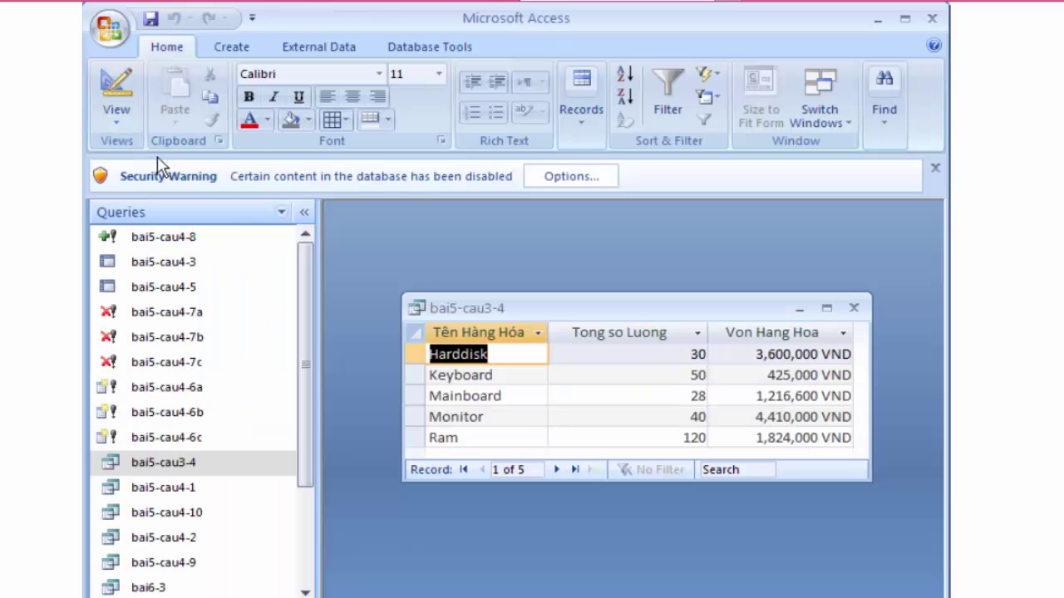